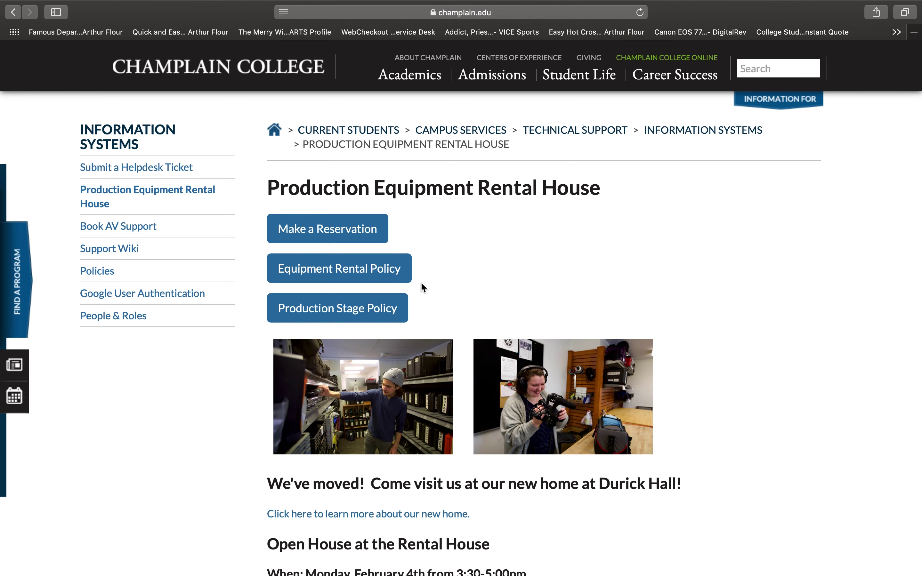
# Scroll the Rental House page down to Resources and Contact Us, then open the Recommended Tripods and Accessories document
pyautogui.scroll(-2, 421, 284)
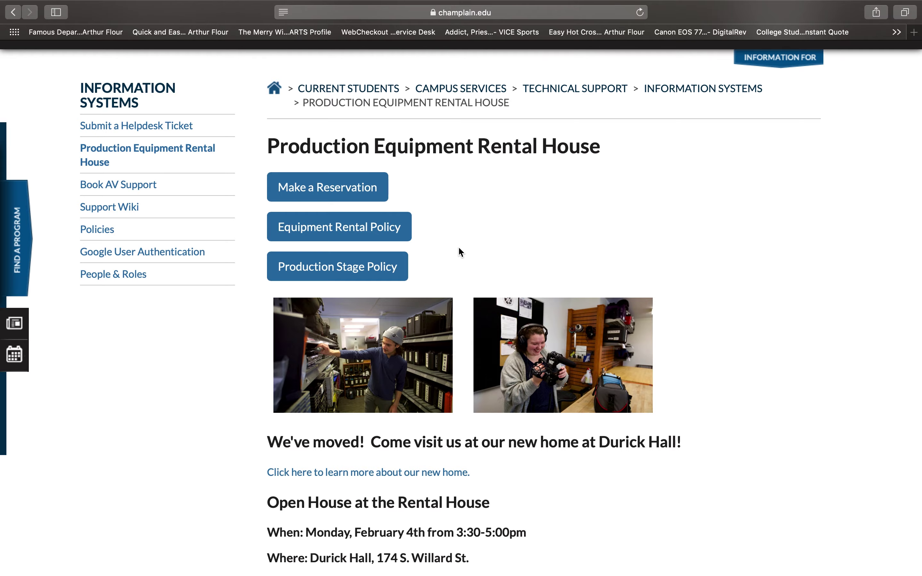
pyautogui.scroll(-10, 458, 249)
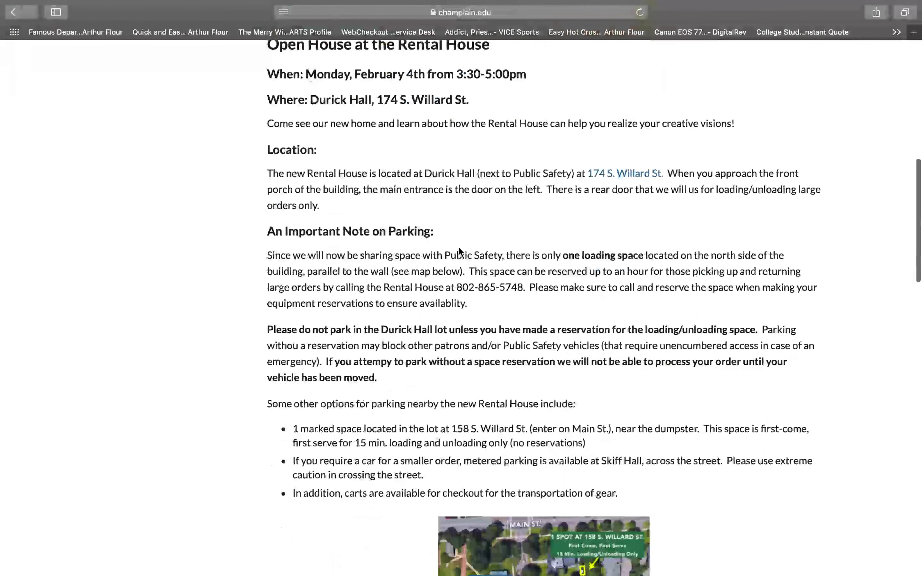
pyautogui.scroll(-8, 459, 248)
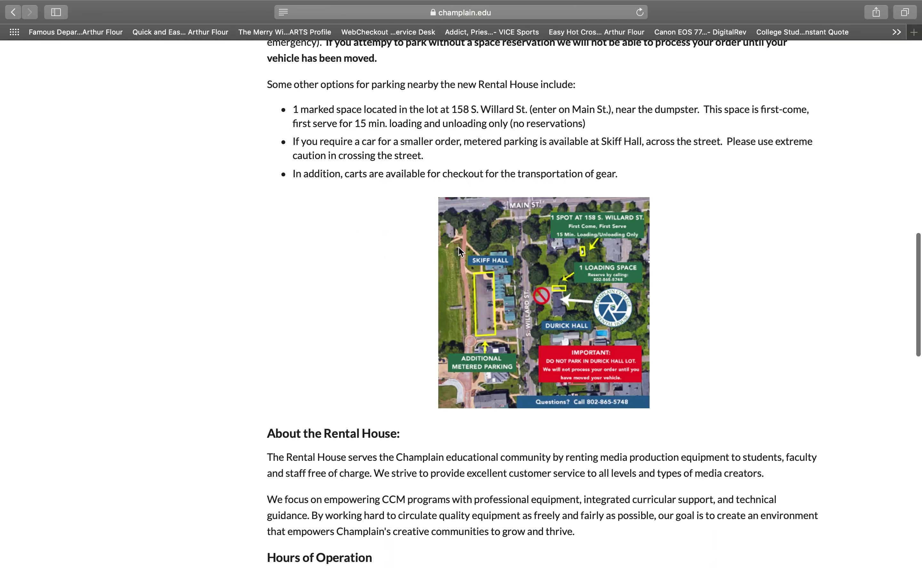
pyautogui.scroll(-1, 596, 354)
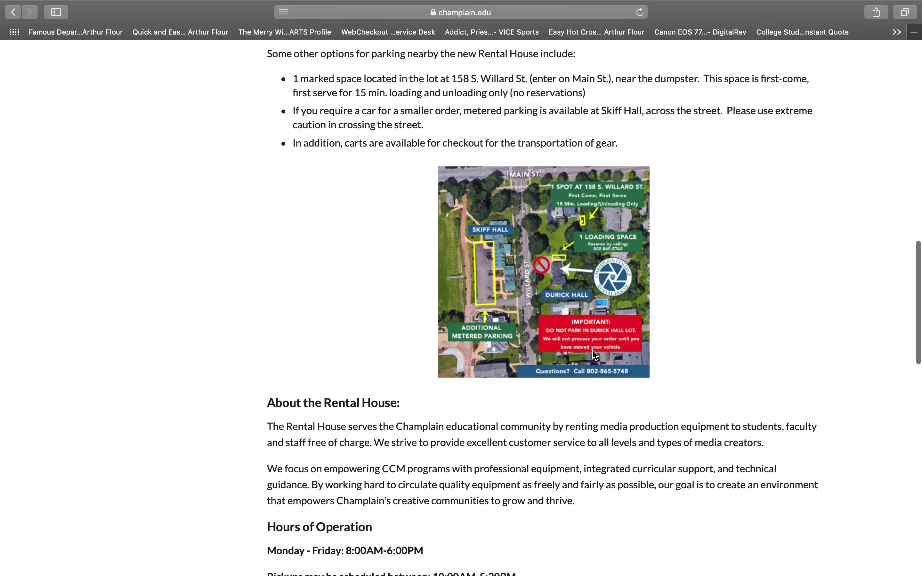
pyautogui.scroll(-3, 594, 355)
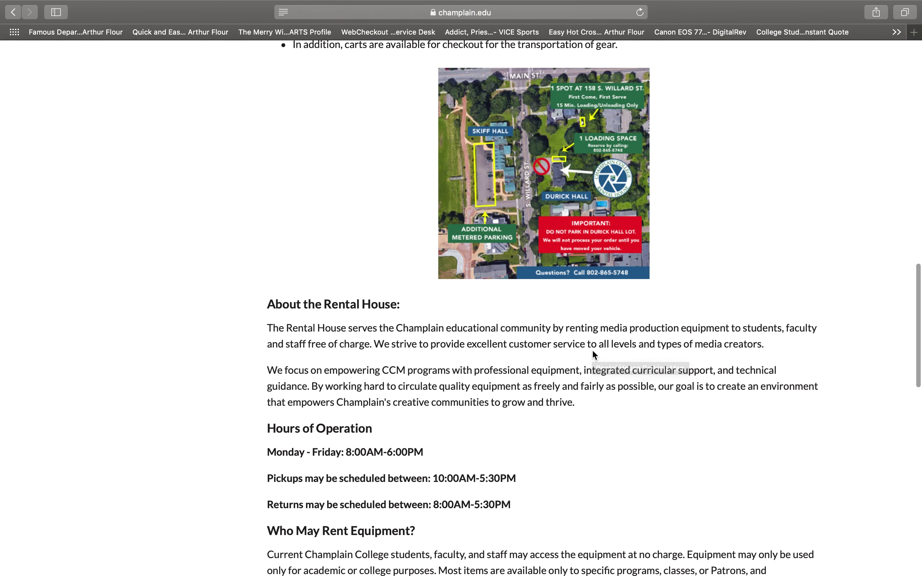
pyautogui.scroll(-2, 594, 354)
pyautogui.scroll(-2, 594, 354)
pyautogui.scroll(-15, 593, 355)
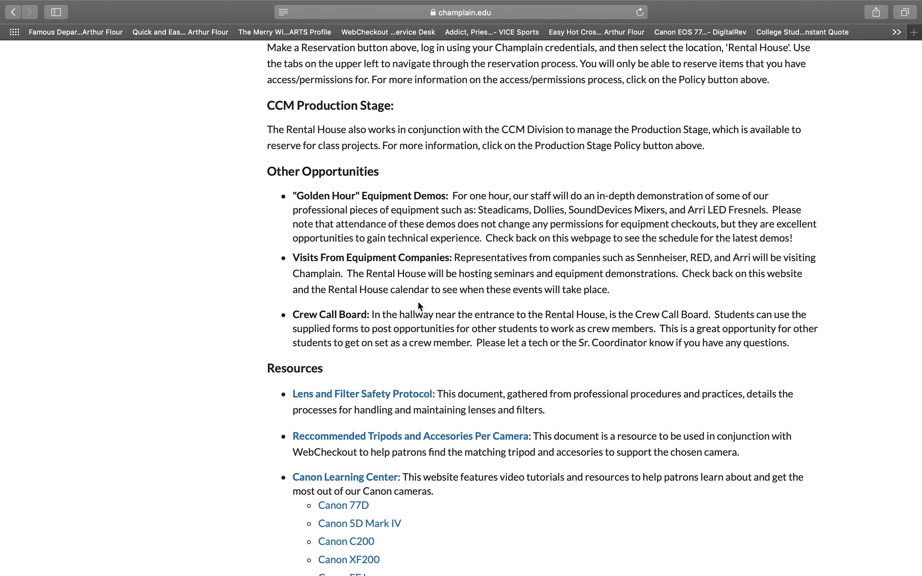
pyautogui.scroll(-1, 418, 303)
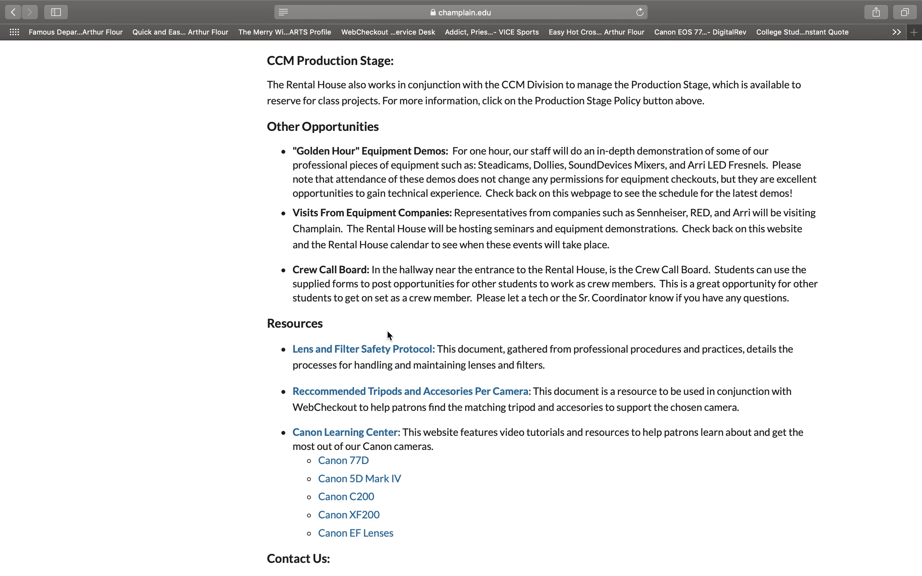
pyautogui.scroll(-4, 386, 330)
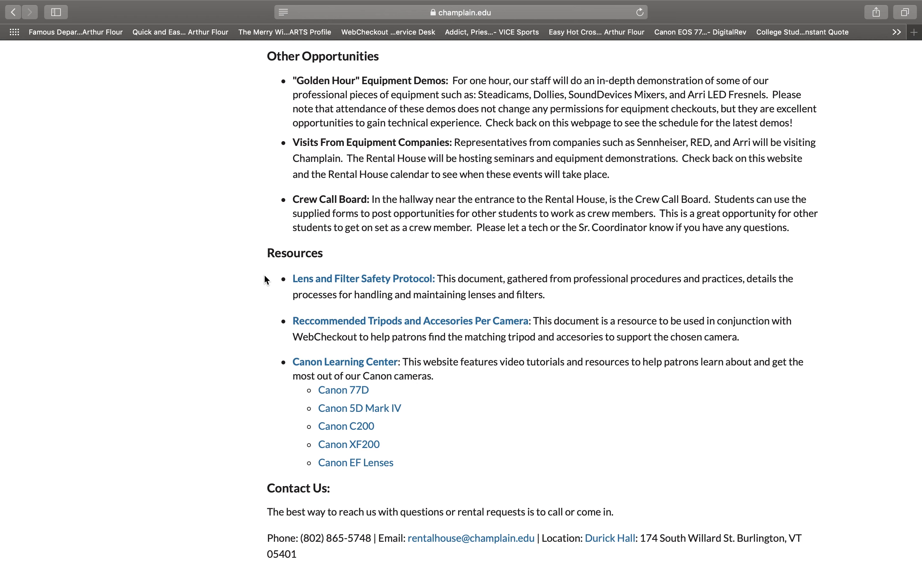
pyautogui.scroll(-2, 266, 280)
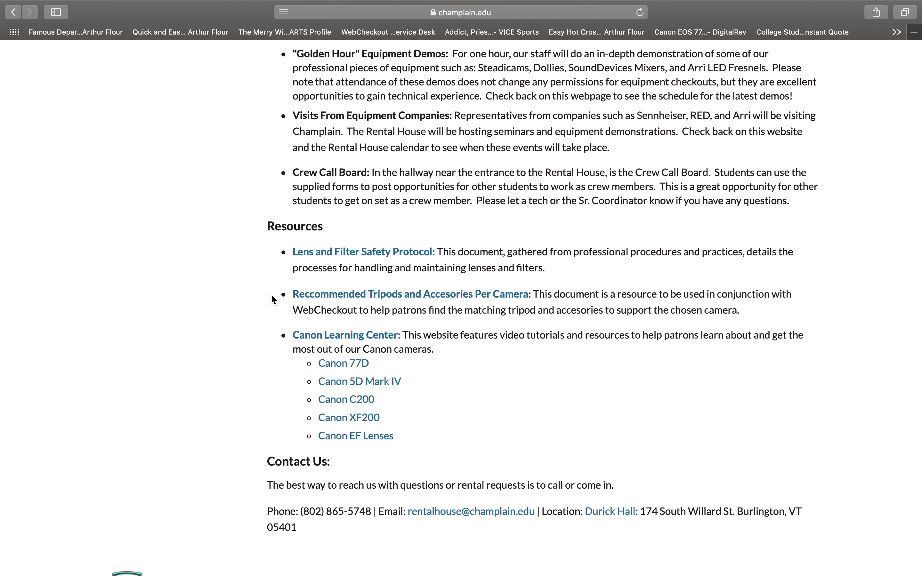
pyautogui.keyDown('super'); pyautogui.click(349, 298); pyautogui.keyUp('super')
# Glance through the tripods resource, then return to the top of the page with the Durick Hall announcement
pyautogui.scroll(-3, 477, 398)
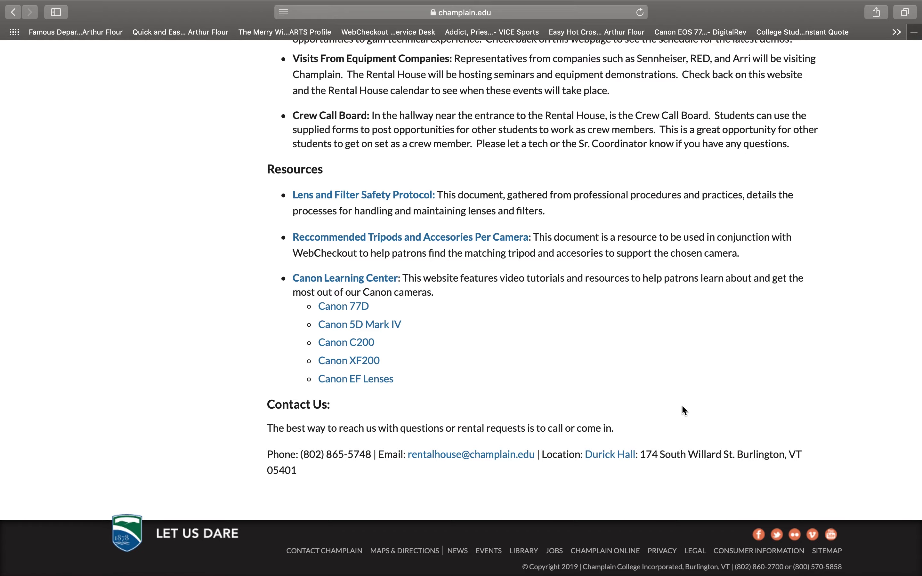
pyautogui.scroll(20, 682, 405)
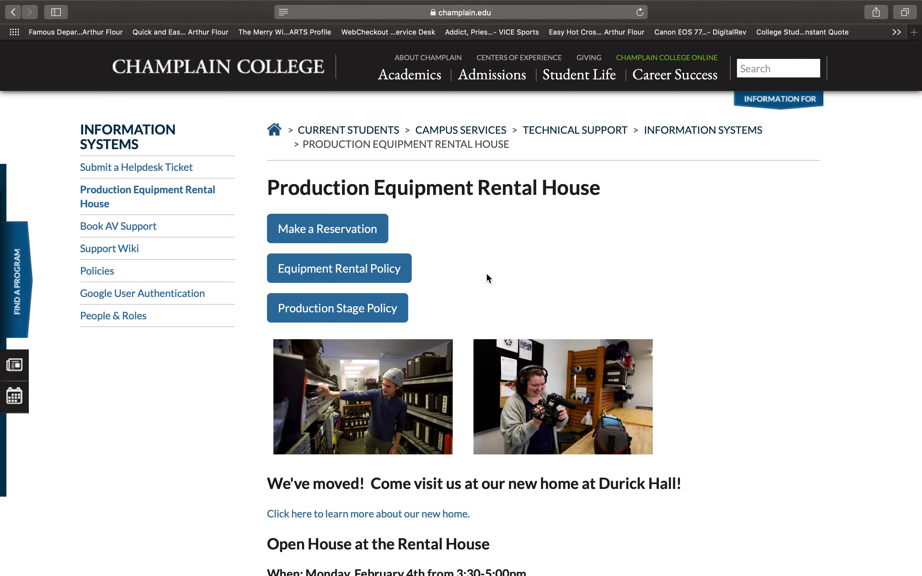
# Launch the WebCheckout Patron Portal login in a new tab from Make a Reservation
pyautogui.scroll(-2, 461, 312)
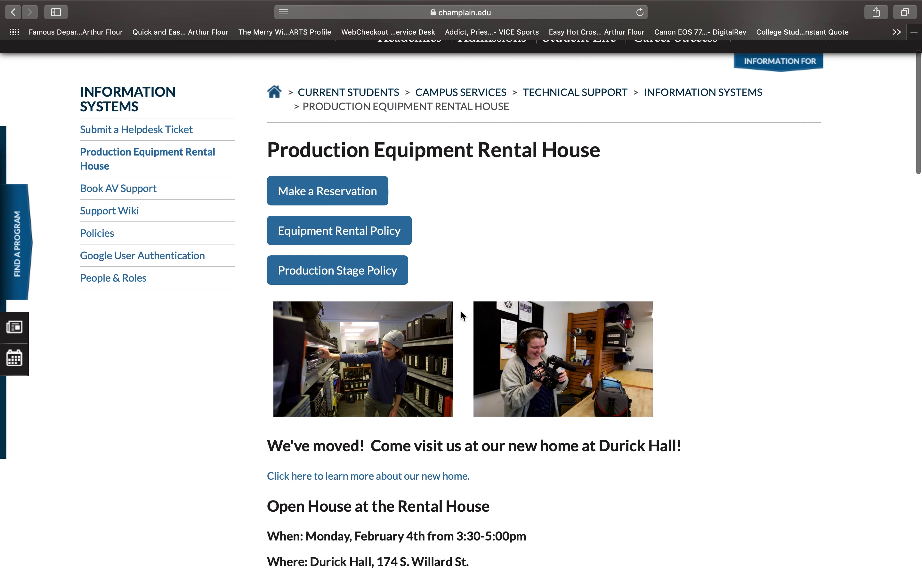
pyautogui.scroll(2, 462, 315)
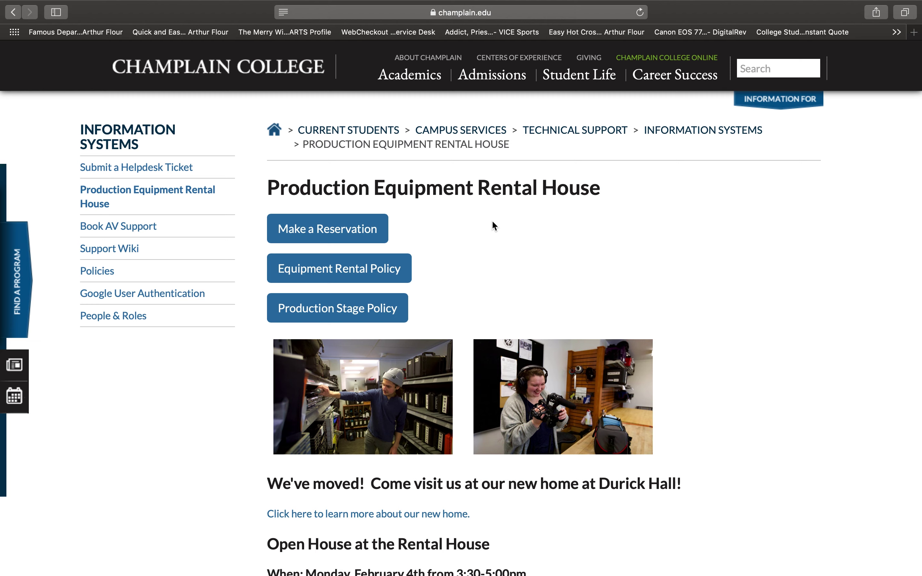
pyautogui.moveTo(409, 74)
pyautogui.click(303, 230)
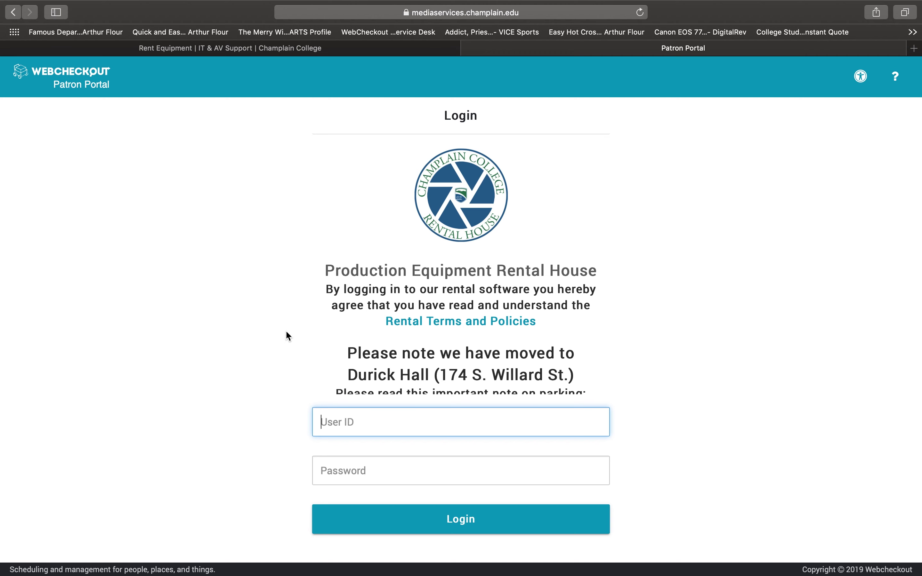
# Log in with your user ID and account password, retyping the password before submitting
pyautogui.press('Tab')
pyautogui.write('••••••')
pyautogui.press('super+a')
pyautogui.write('•••••')
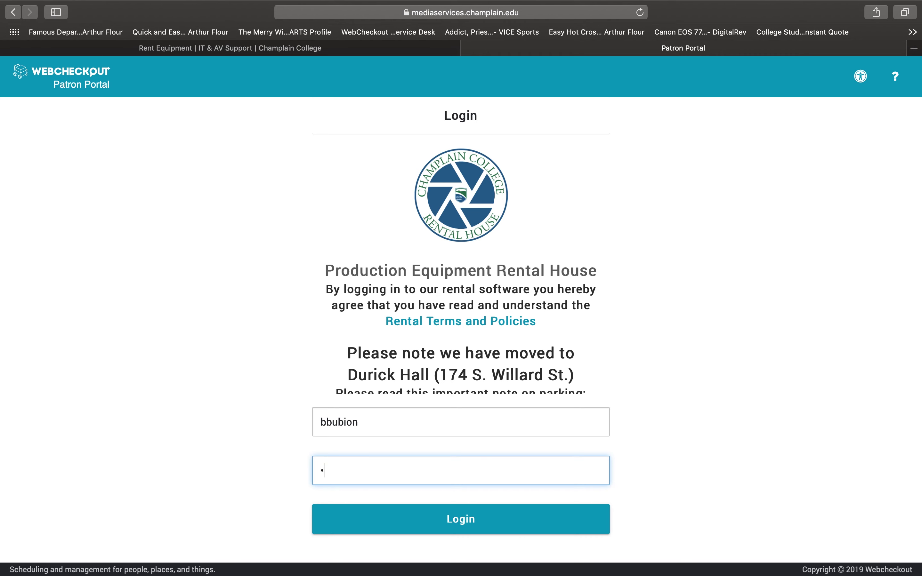
pyautogui.write('•••')
pyautogui.press('Return')
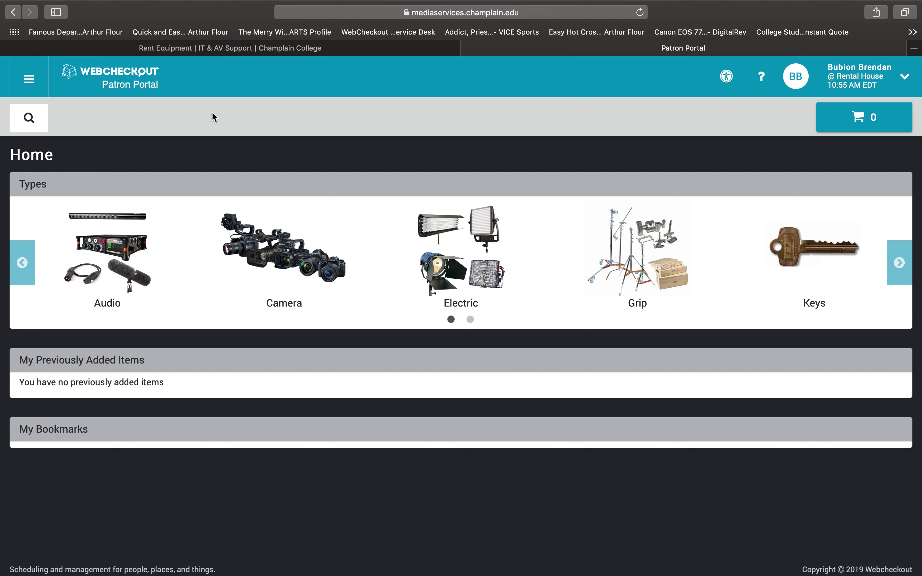
# Open and close the keyword search panel twice without searching
pyautogui.click(36, 120)
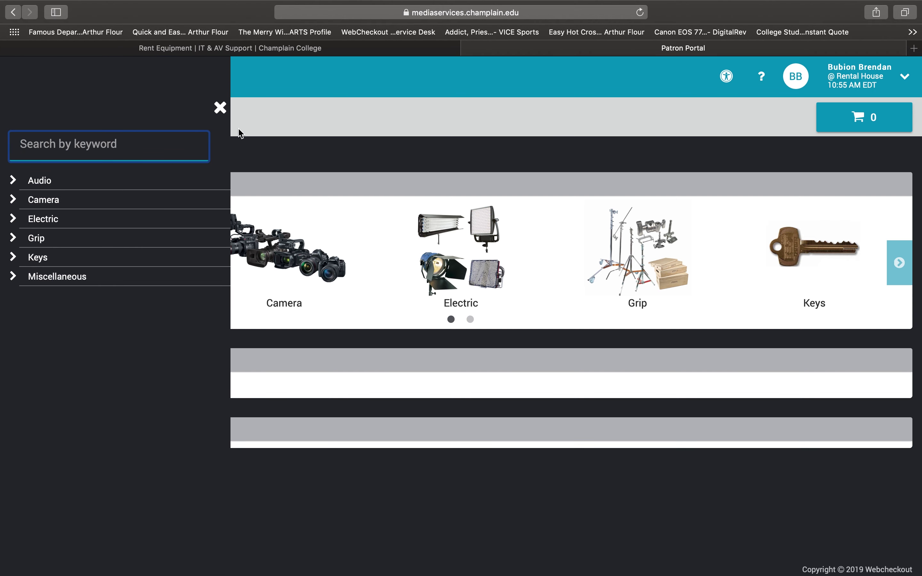
pyautogui.click(220, 108)
pyautogui.click(36, 120)
pyautogui.click(397, 130)
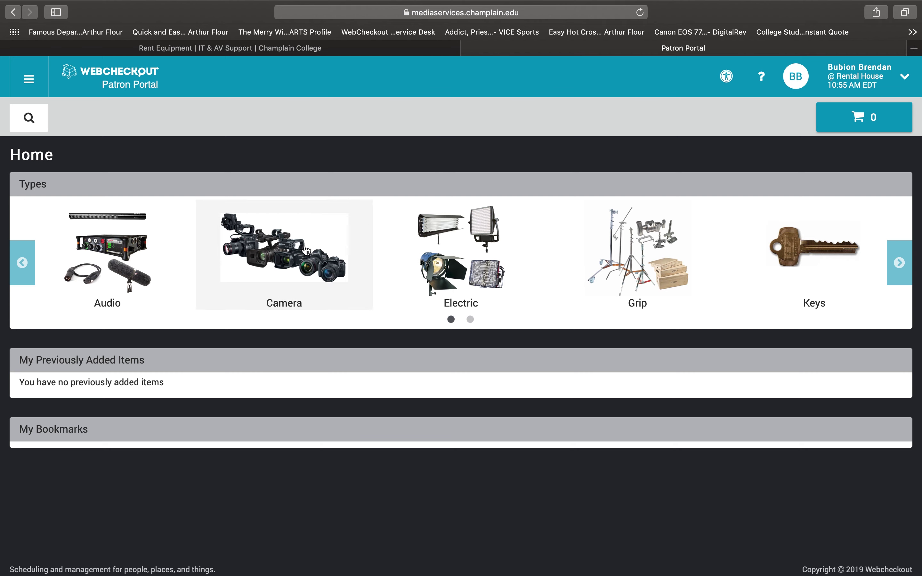
# Browse Camera > Cameras and page the carousel twice to reach the Canon XA10 page
pyautogui.click(307, 249)
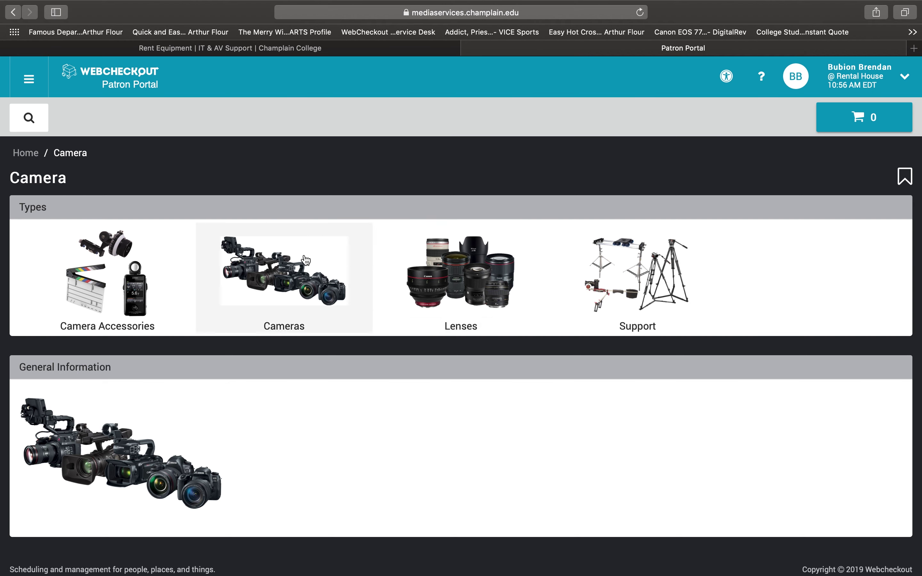
pyautogui.click(304, 264)
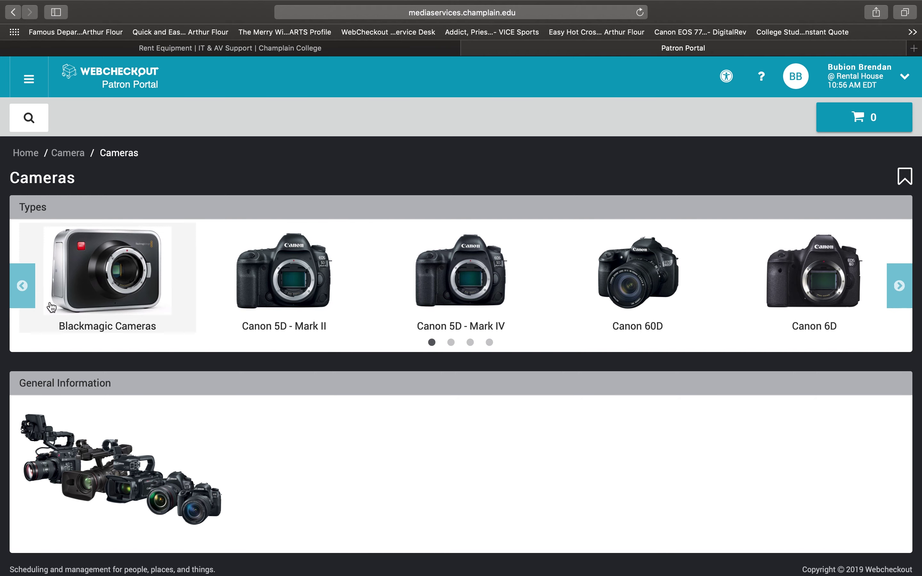
pyautogui.click(907, 278)
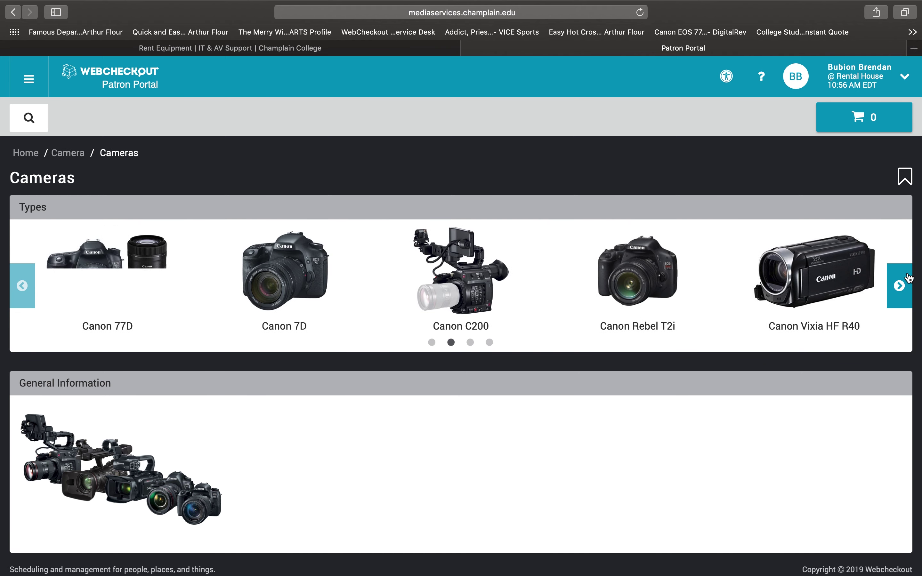
pyautogui.click(909, 278)
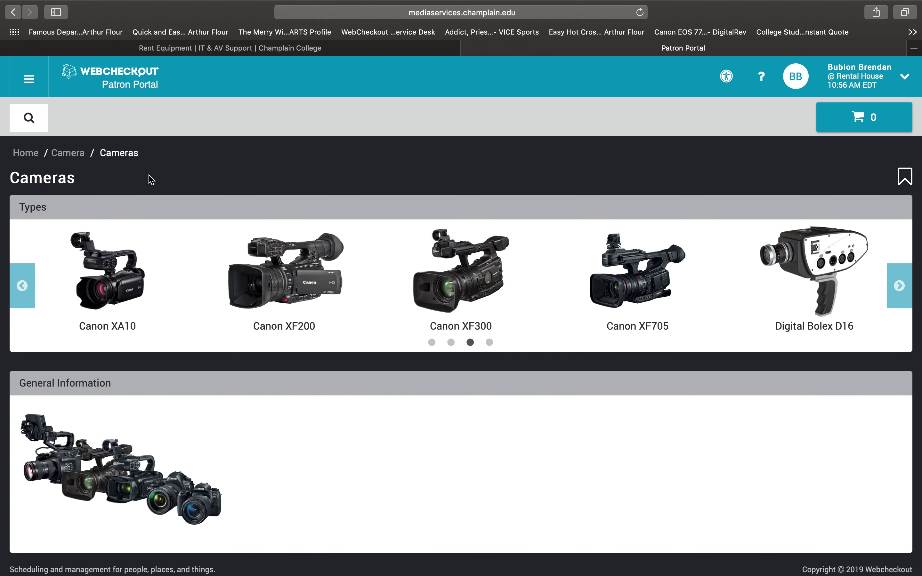
pyautogui.click(126, 266)
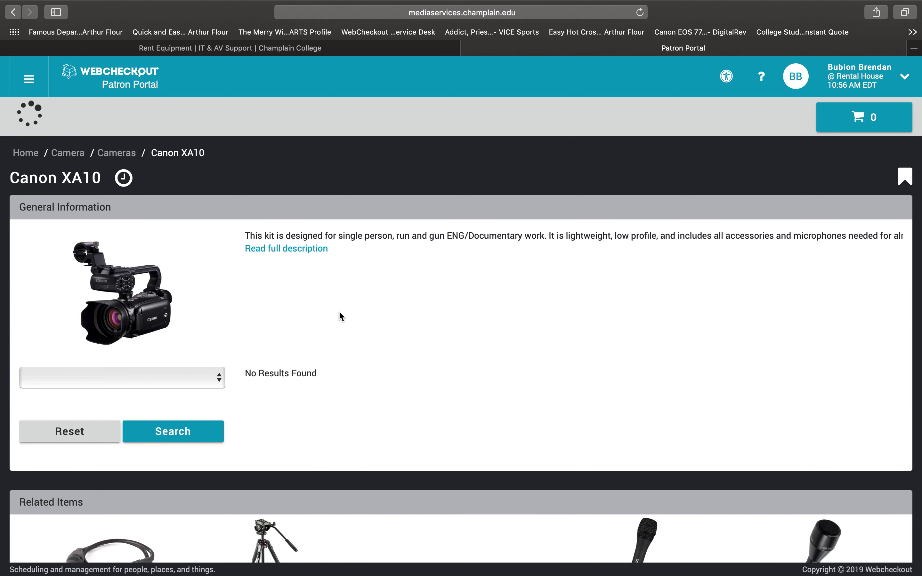
# Show the Canon XA10 full description: 430-minute battery, microphones, headphones and Manfrotto tripod
pyautogui.scroll(-5, 339, 315)
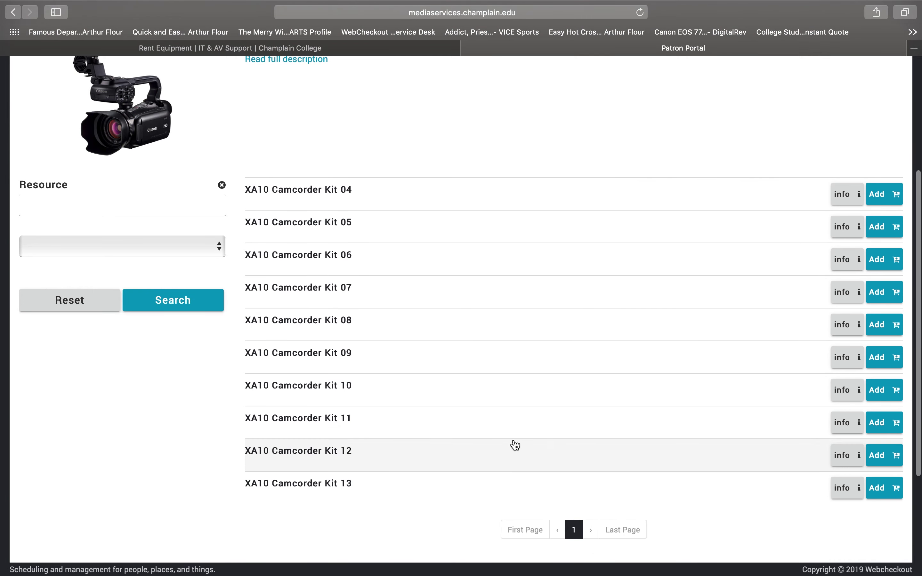
pyautogui.scroll(3, 512, 445)
pyautogui.scroll(-4, 513, 445)
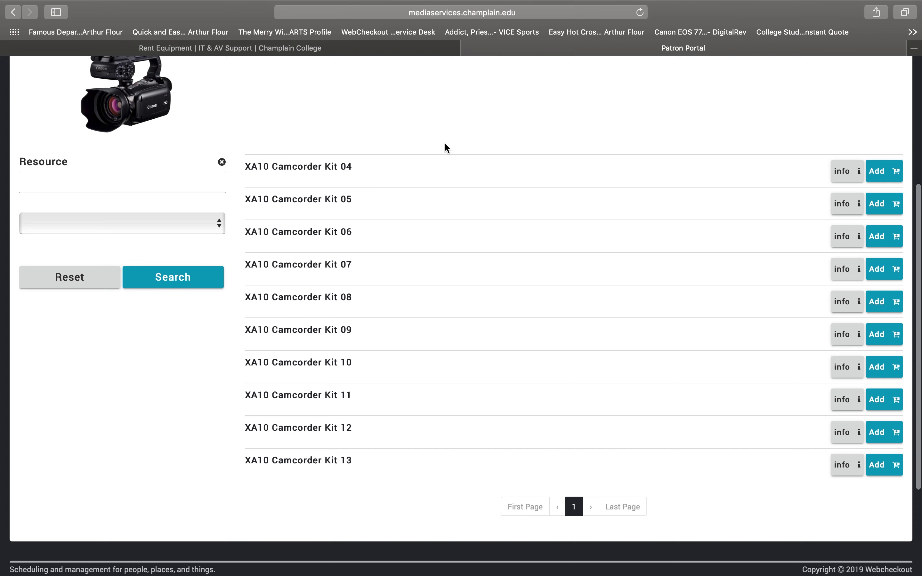
pyautogui.scroll(5, 457, 502)
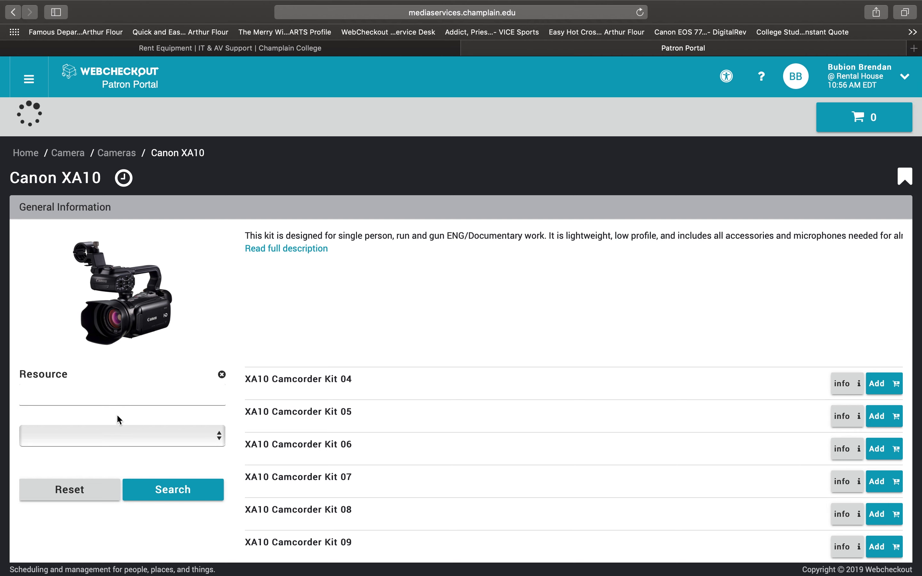
pyautogui.click(119, 439)
pyautogui.click(258, 312)
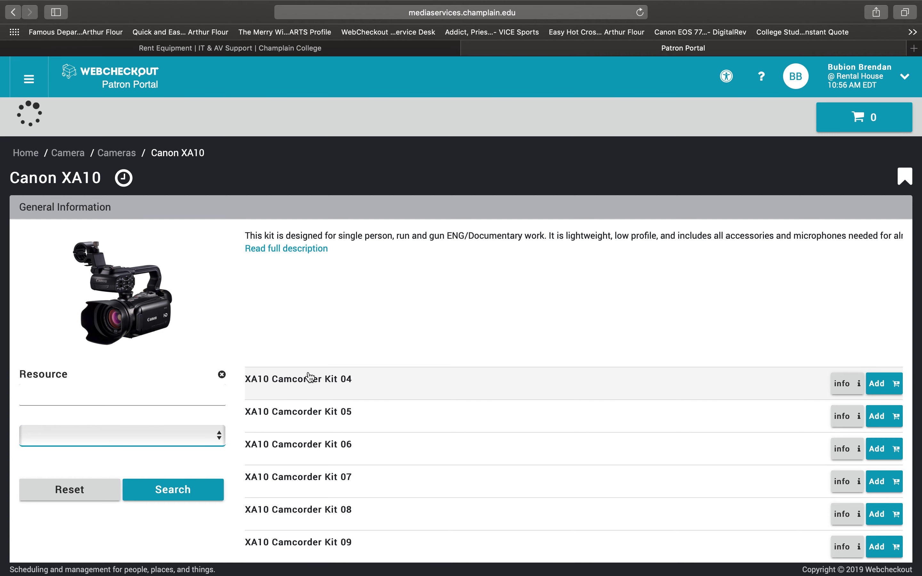
pyautogui.scroll(-1, 286, 379)
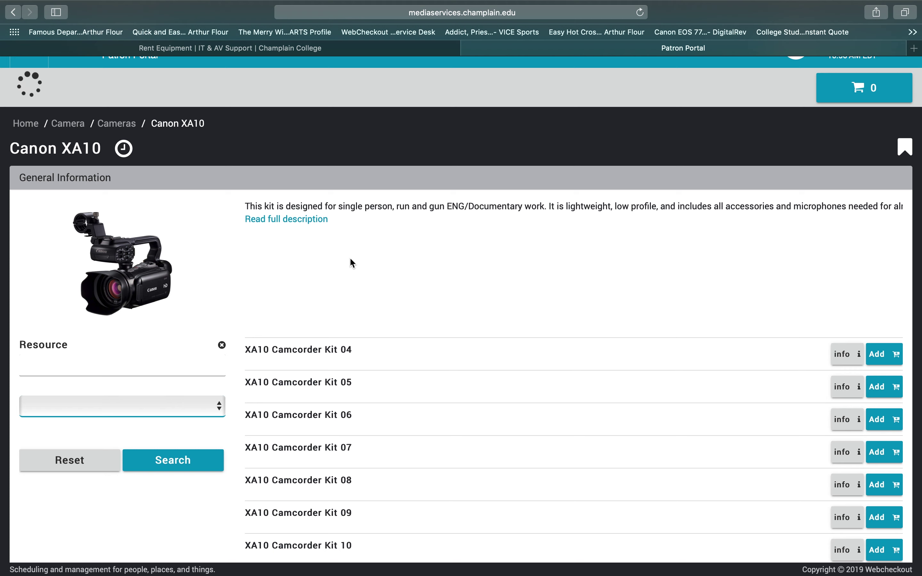
pyautogui.click(312, 220)
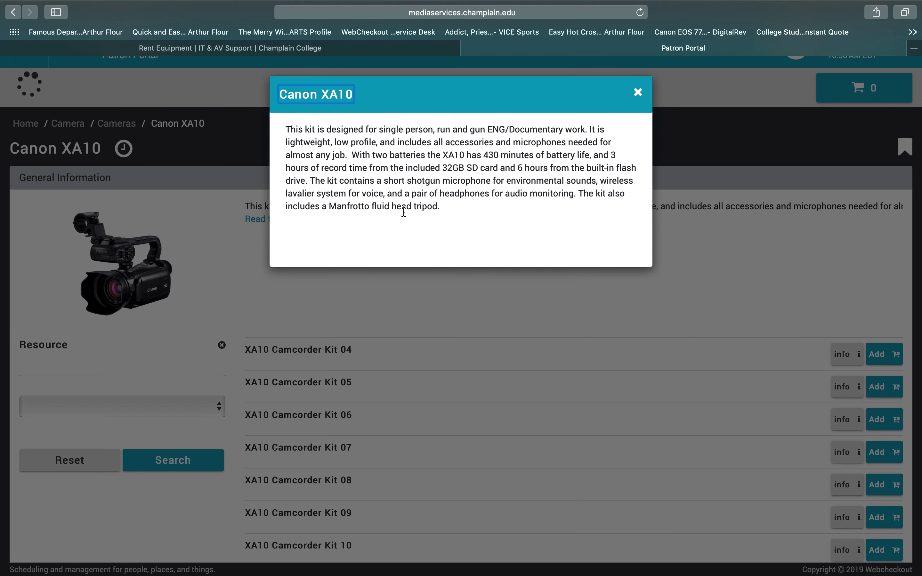
# Close the Canon XA10 full description window
pyautogui.click(501, 308)
pyautogui.scroll(-3, 387, 288)
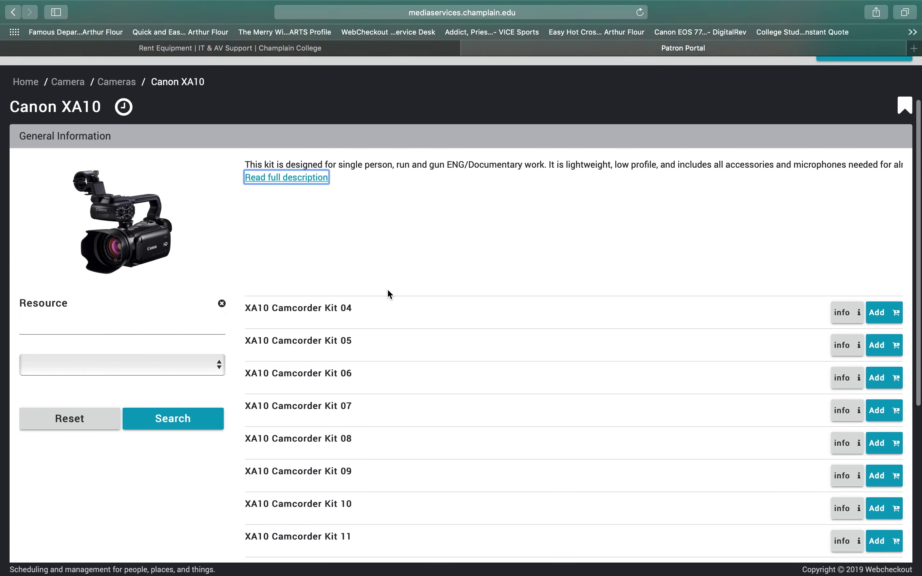
pyautogui.scroll(3, 401, 233)
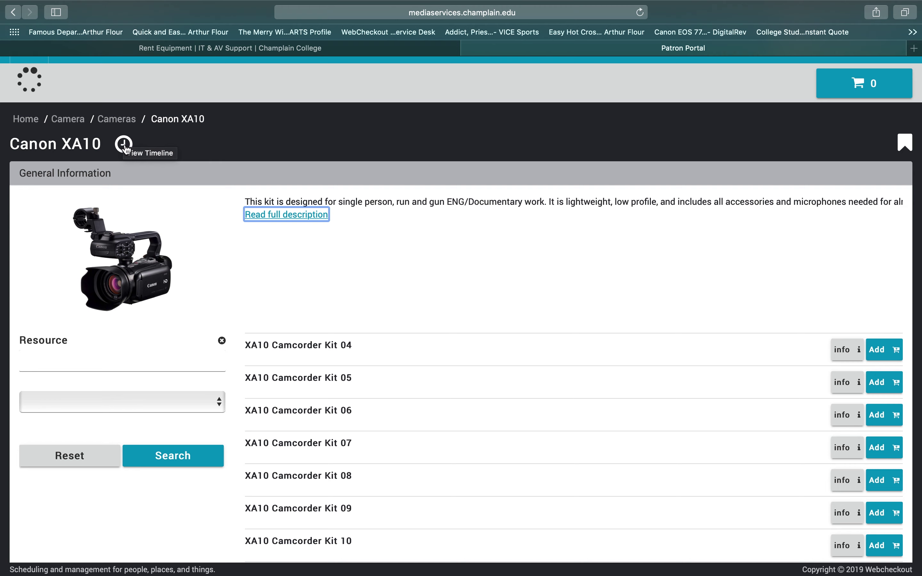
# Check the XA10 kits' availability timeline, mostly checked out, then close it back to the kit list
pyautogui.click(124, 144)
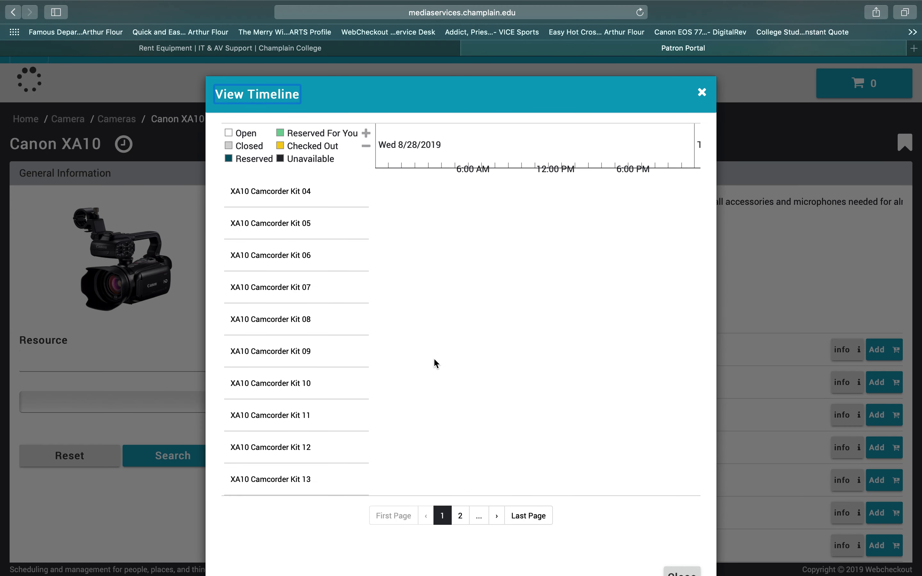
pyautogui.hscroll(10, 501, 375)
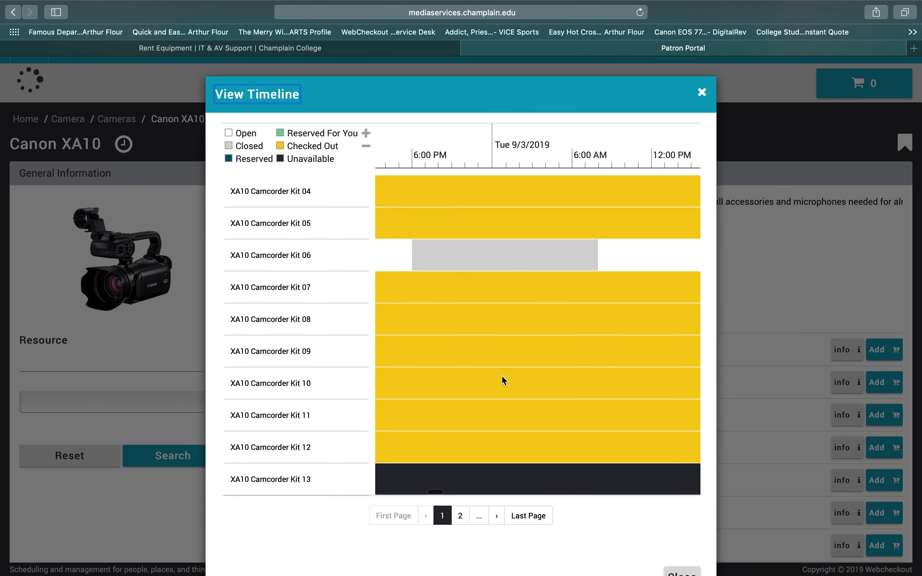
pyautogui.scroll(-3, 627, 312)
pyautogui.scroll(3, 627, 313)
pyautogui.click(702, 94)
pyautogui.scroll(-10, 638, 243)
pyautogui.scroll(7, 681, 354)
pyautogui.scroll(3, 681, 354)
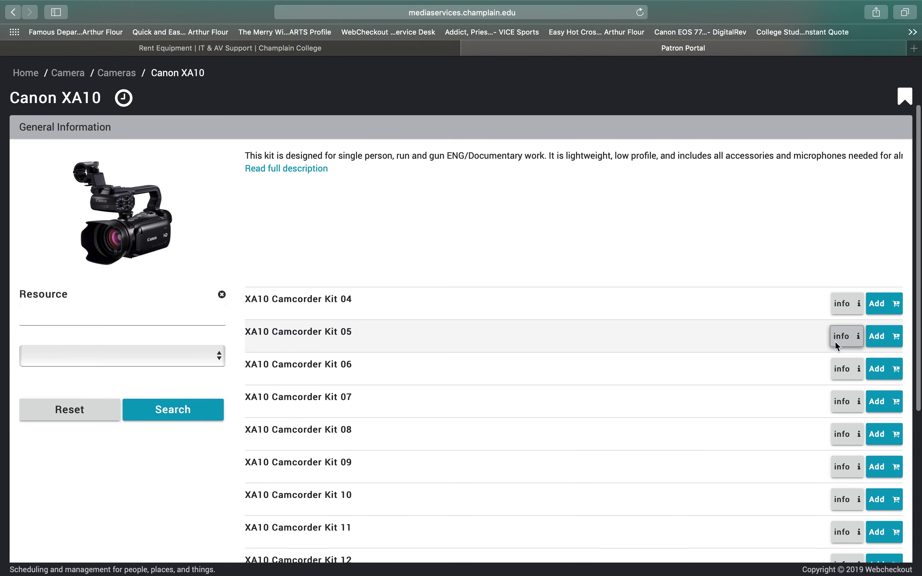
pyautogui.click(842, 337)
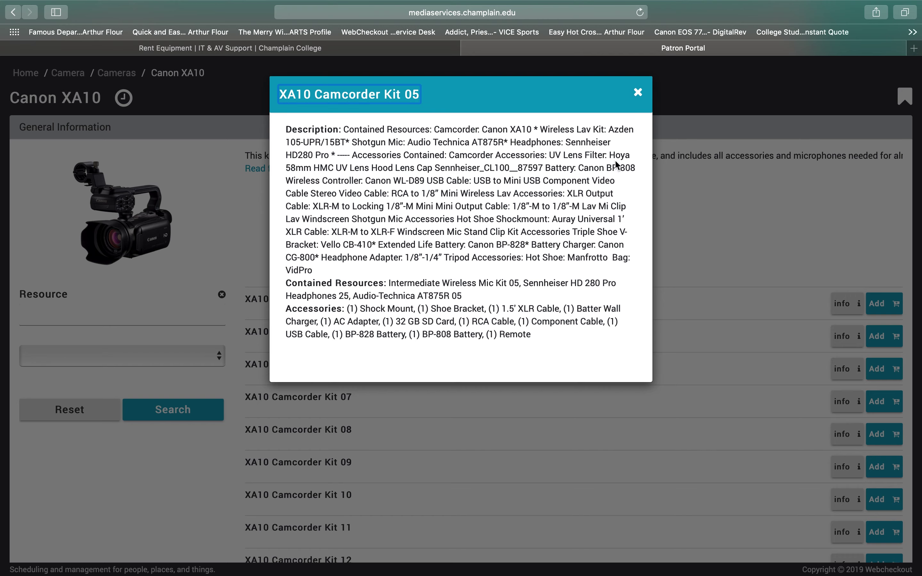
pyautogui.click(639, 94)
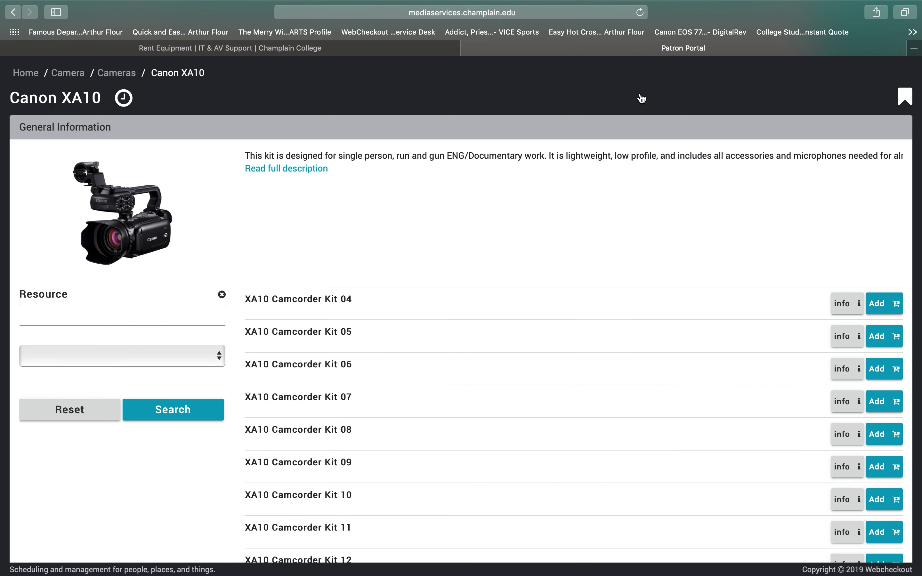
pyautogui.scroll(-3, 656, 149)
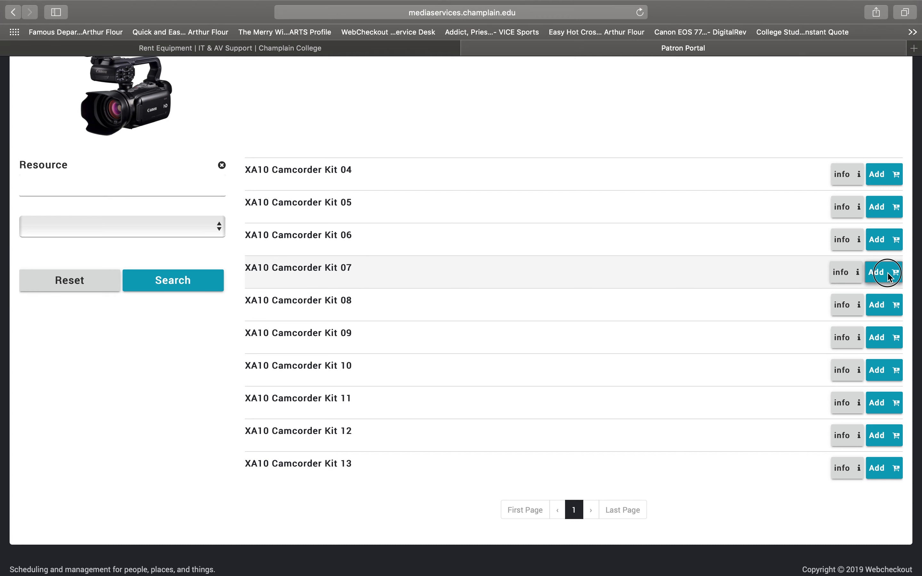
# Add XA10 Camcorder Kit 07 to the cart so it shows 1 item, then review the page
pyautogui.click(878, 270)
pyautogui.scroll(5, 567, 411)
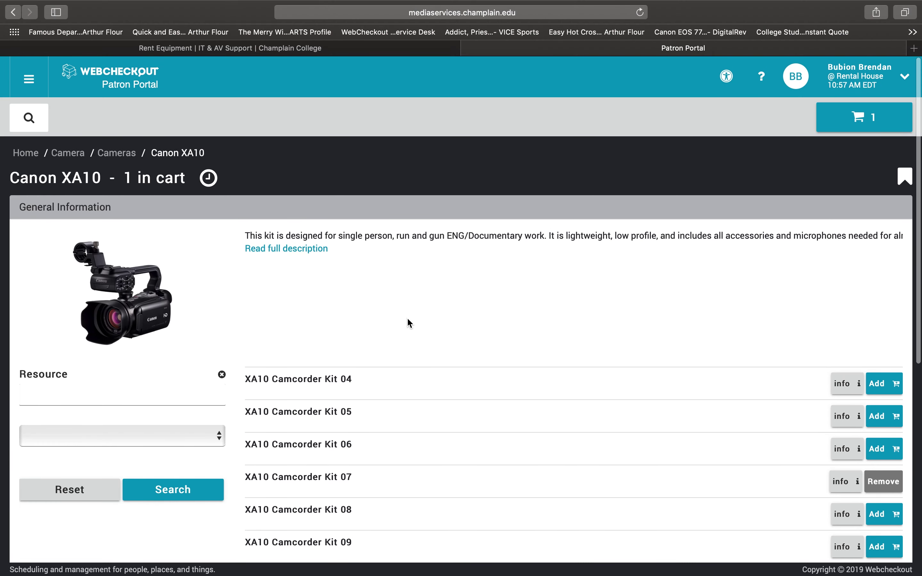
pyautogui.scroll(-10, 69, 170)
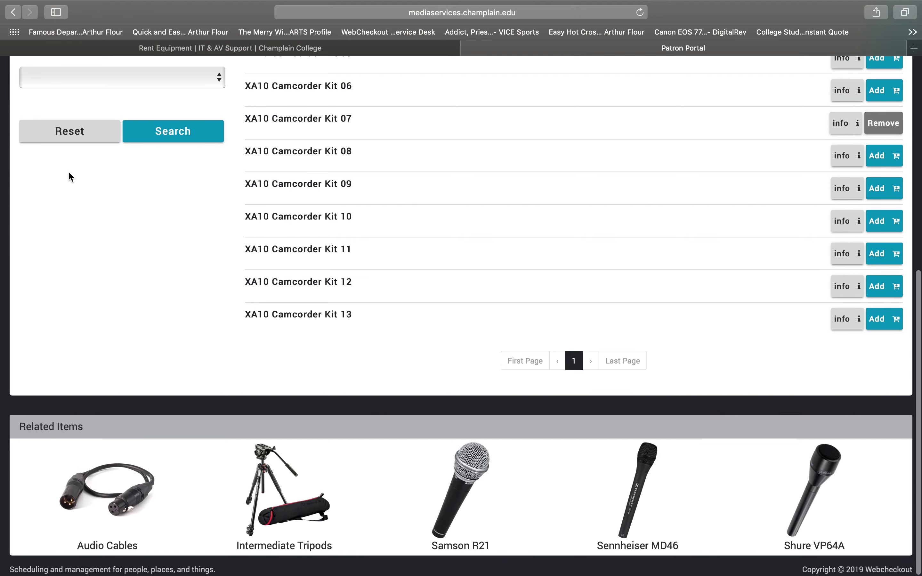
pyautogui.scroll(7, 68, 170)
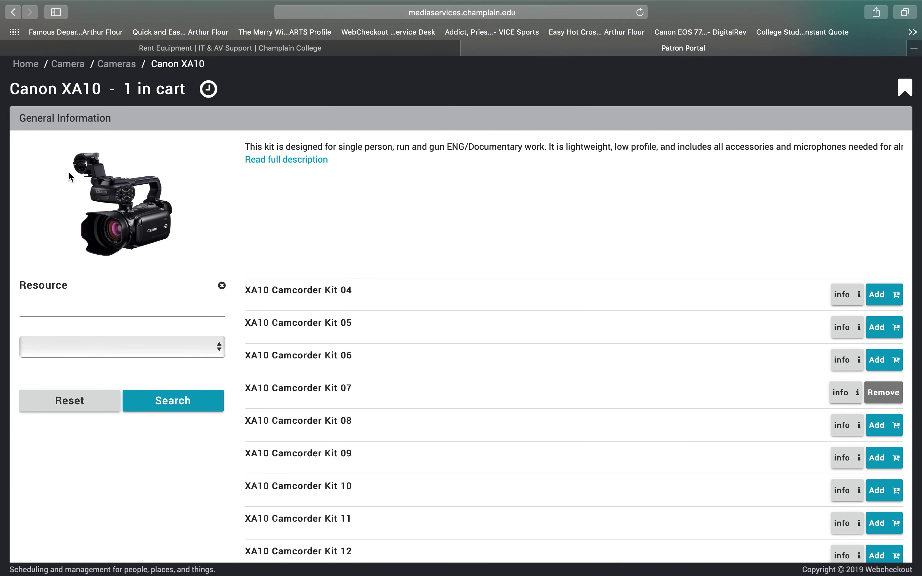
pyautogui.scroll(-7, 70, 176)
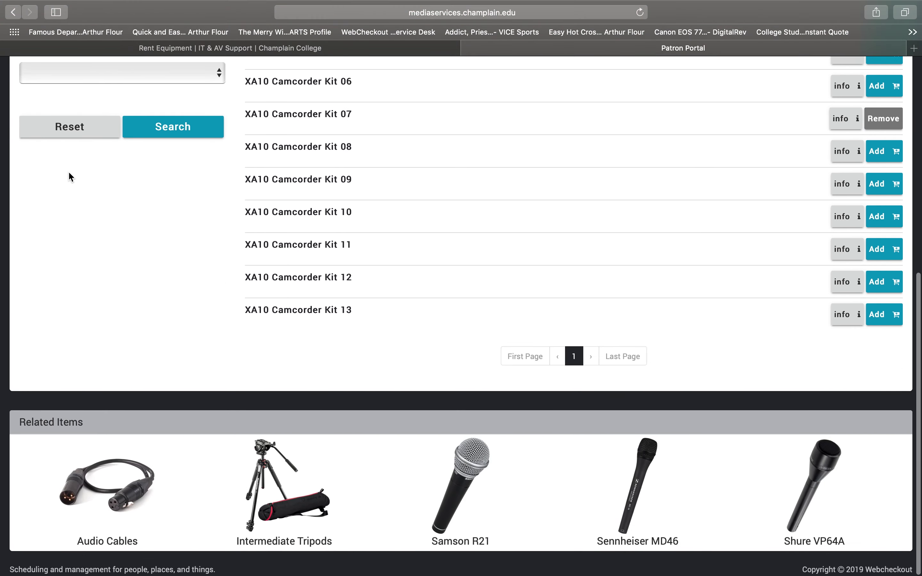